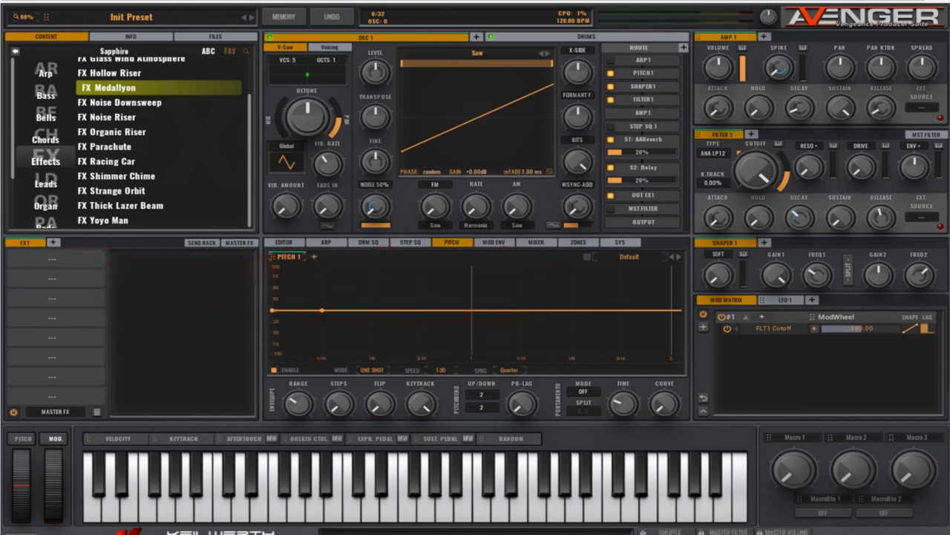
# Initialize Avenger to its default preset from the MEMORY menu, then play a note.
pyautogui.click(285, 22)
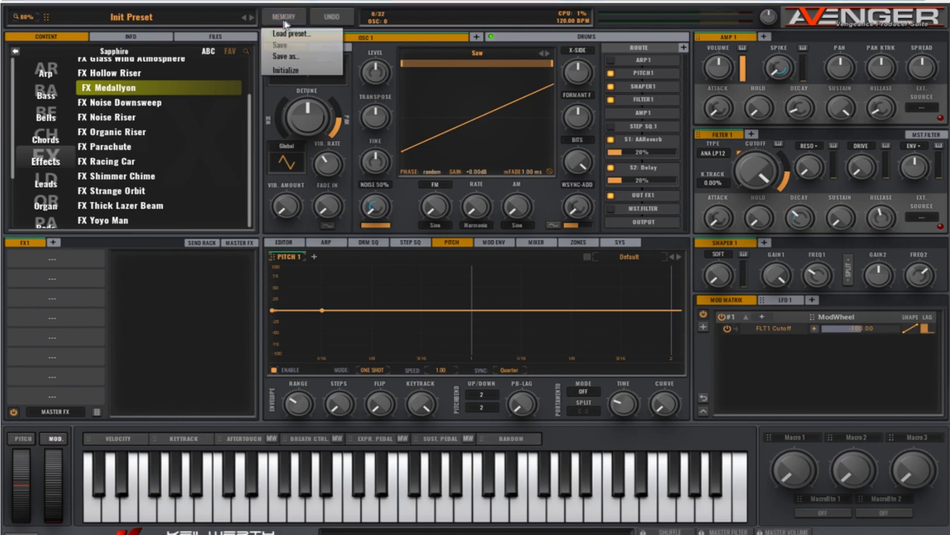
pyautogui.click(310, 72)
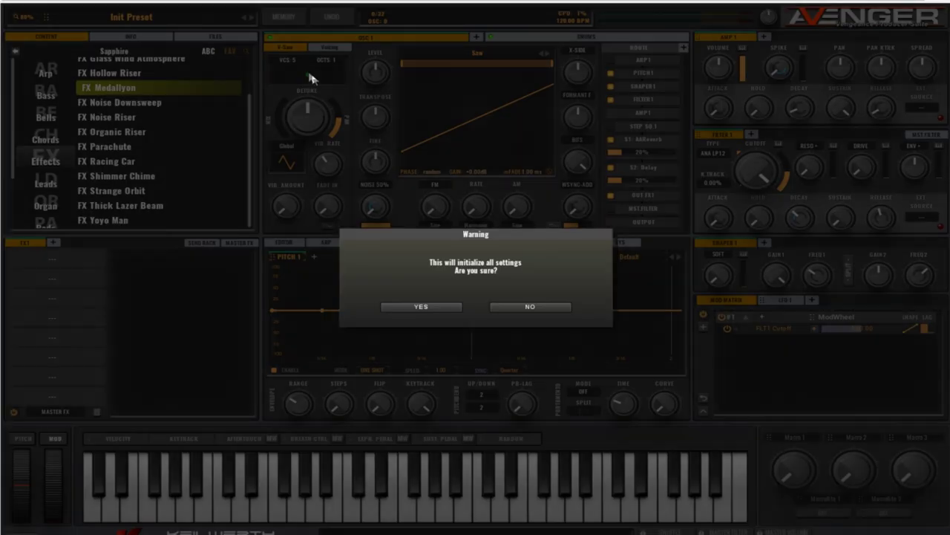
pyautogui.click(443, 312)
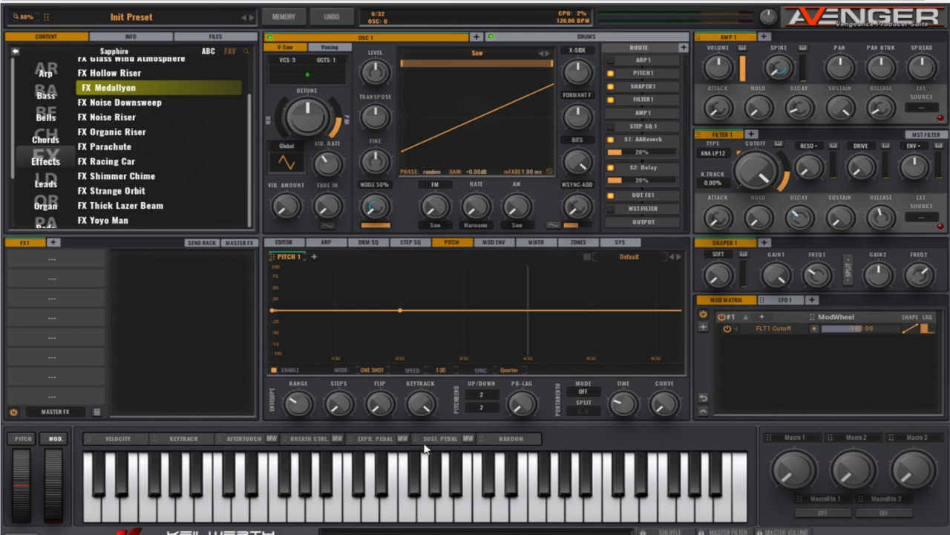
pyautogui.click(428, 486)
# Search the Samples waves for 'Pad an' and load Pad Analog Silk 1 into oscillator 1.
pyautogui.click(436, 65)
pyautogui.click(314, 116)
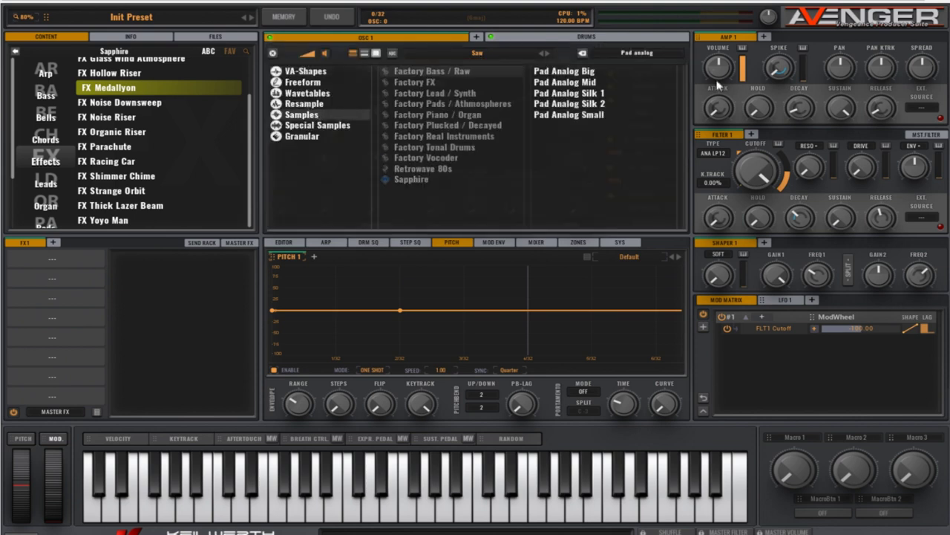
pyautogui.doubleClick(646, 54)
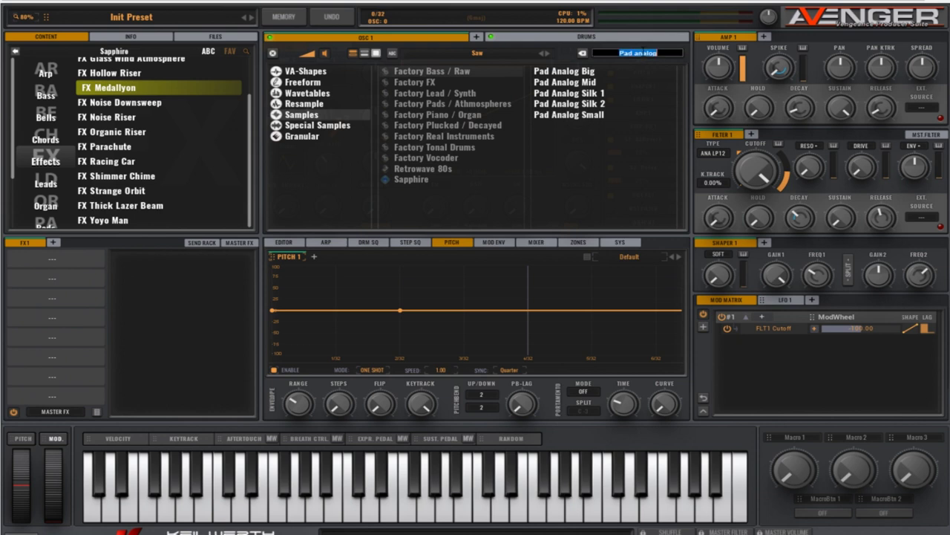
pyautogui.write('Pad anma')
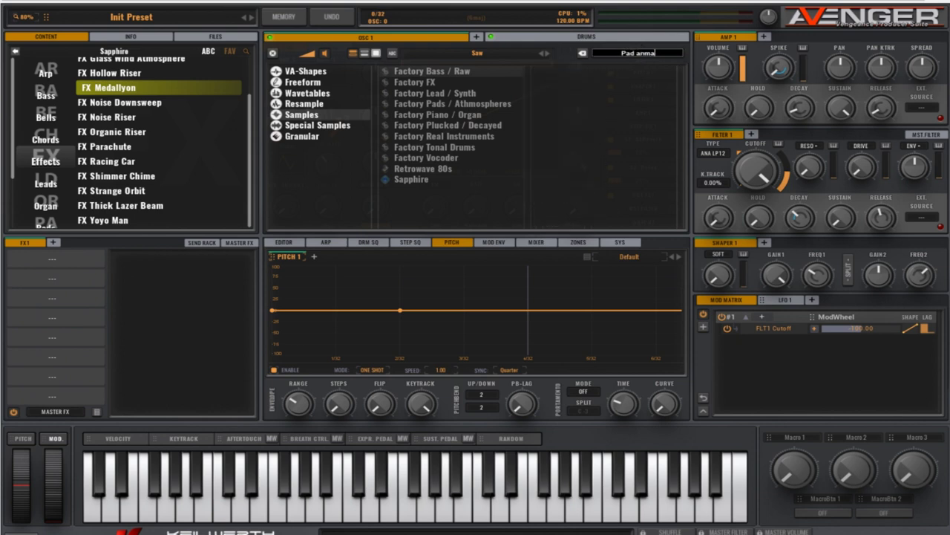
pyautogui.press('BackSpace')
pyautogui.press('BackSpace')
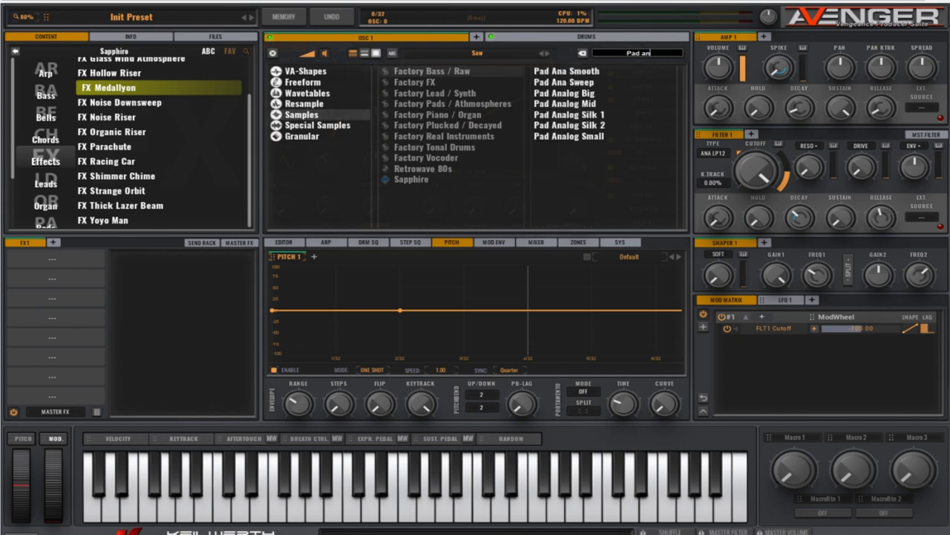
pyautogui.doubleClick(596, 115)
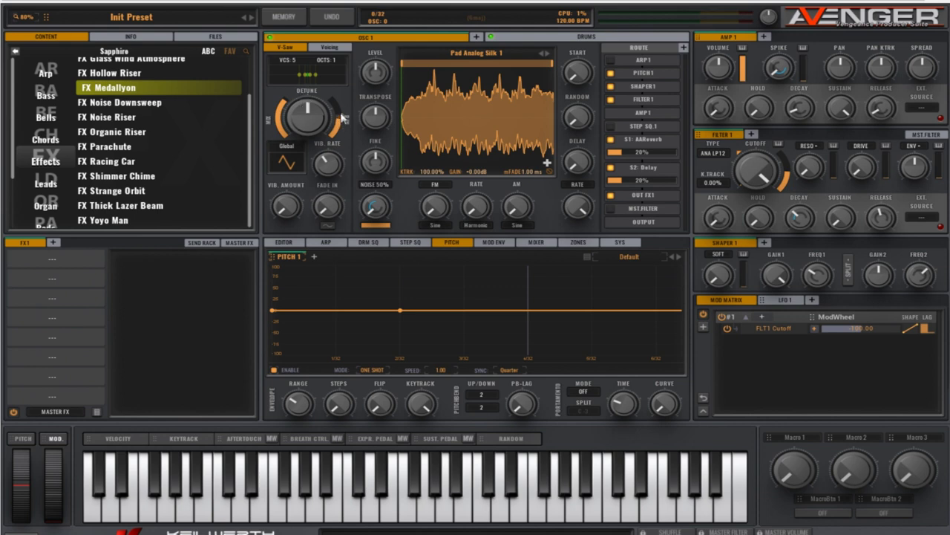
# Raise oscillator 1's Detune and Vib. Amount, and push the S1: AAReverb send near maximum.
pyautogui.moveTo(310, 124); pyautogui.dragTo(315, 110)
pyautogui.moveTo(290, 211); pyautogui.dragTo(288, 193)
pyautogui.moveTo(626, 154); pyautogui.dragTo(657, 159)
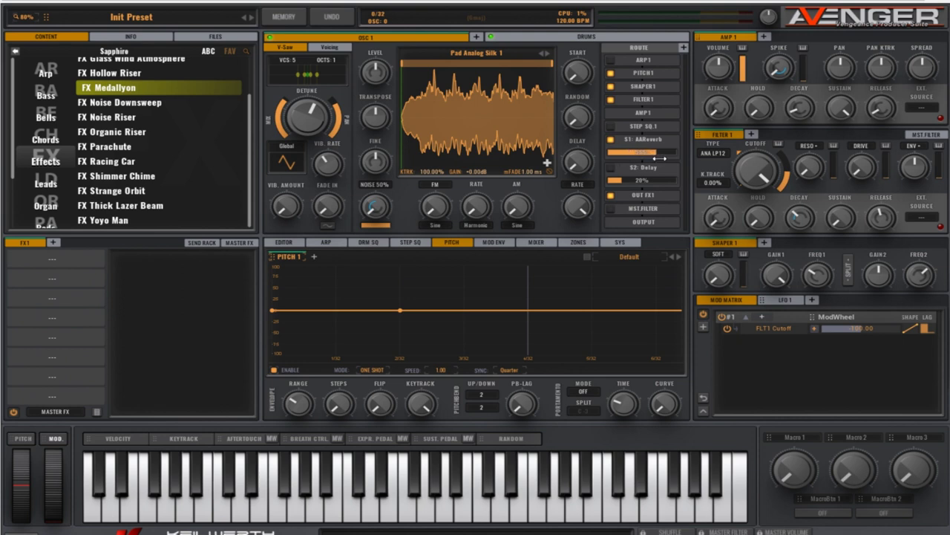
pyautogui.moveTo(660, 158); pyautogui.dragTo(660, 154)
# Lengthen the AMP 1 attack to about 143 ms.
pyautogui.moveTo(721, 111)
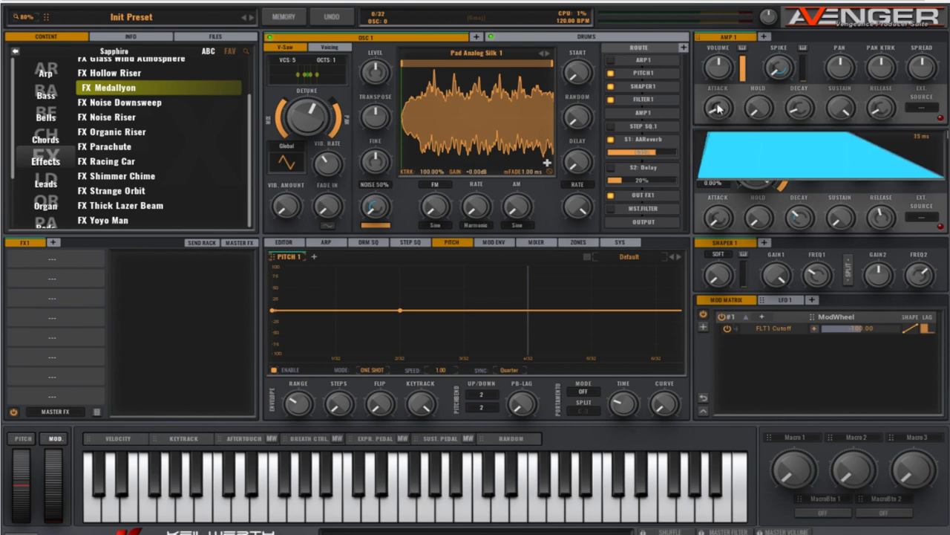
pyautogui.moveTo(720, 112); pyautogui.dragTo(711, 78)
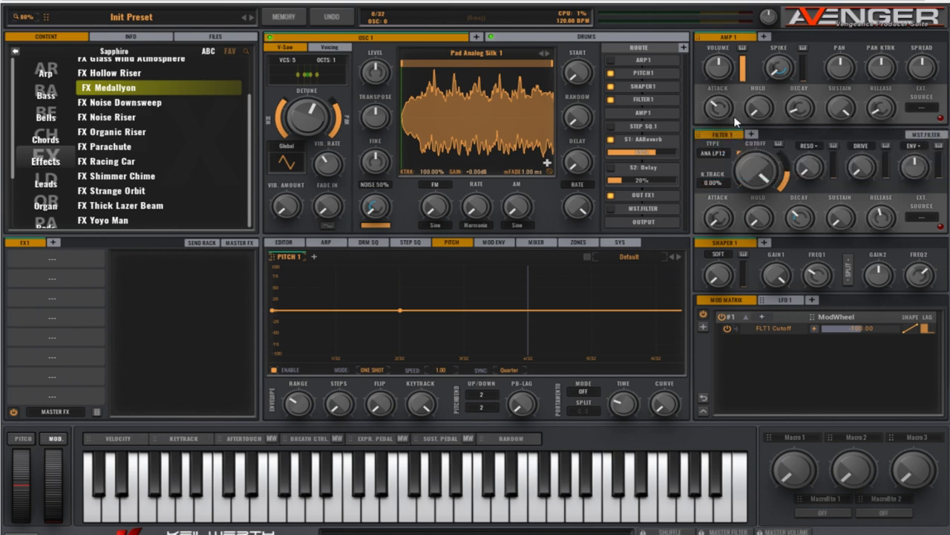
pyautogui.moveTo(722, 109)
# Turn down the FILTER 1 cutoff and audition a couple of notes.
pyautogui.moveTo(761, 173); pyautogui.dragTo(772, 221)
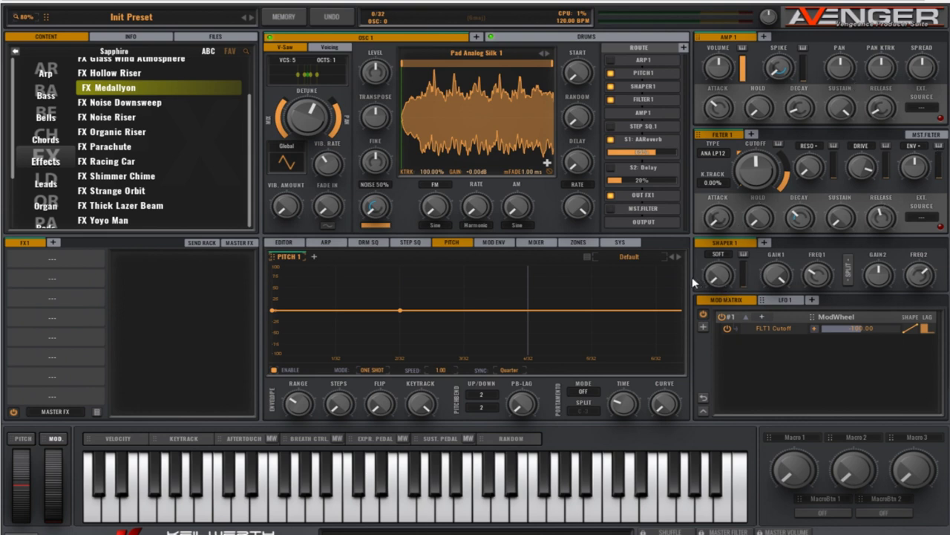
pyautogui.click(503, 499)
pyautogui.click(503, 499)
pyautogui.moveTo(275, 314)
# Drop the pitch envelope's start point to the bottom, move the second point up-right, and adjust Range.
pyautogui.moveTo(274, 313); pyautogui.dragTo(274, 363)
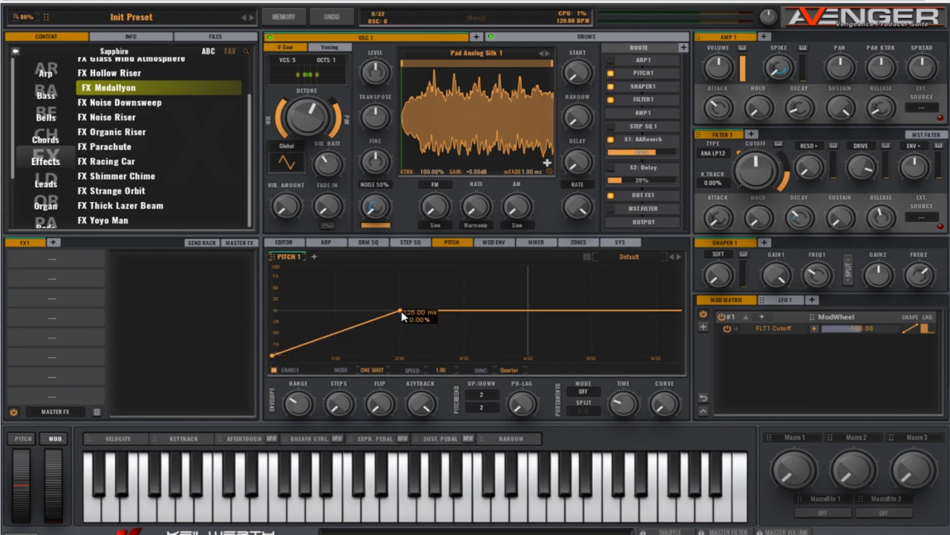
pyautogui.moveTo(401, 310); pyautogui.dragTo(602, 266)
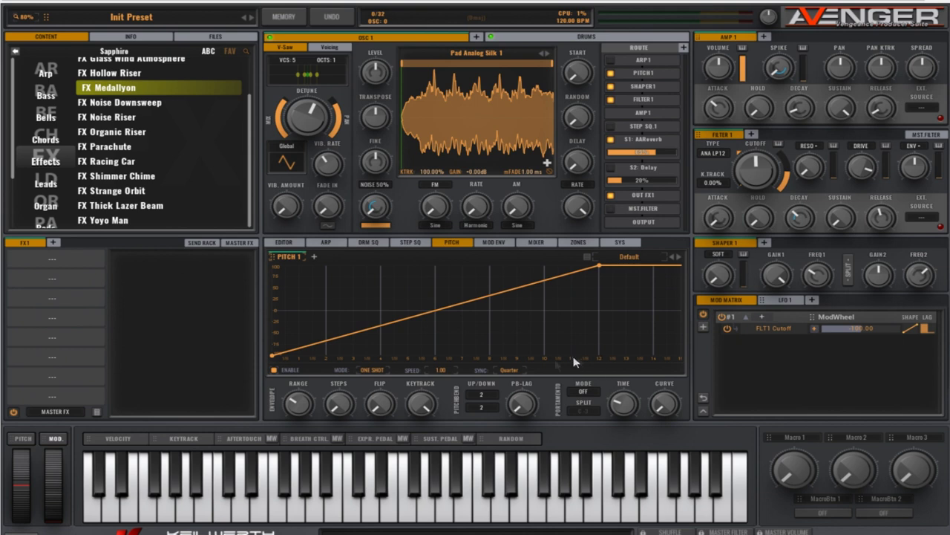
pyautogui.moveTo(297, 412); pyautogui.dragTo(299, 390)
pyautogui.moveTo(299, 405); pyautogui.dragTo(310, 476)
# Play a note to hear the pitch sweep, then nudge the FILTER 1 cutoff knob slightly.
pyautogui.click(502, 510)
pyautogui.moveTo(761, 164); pyautogui.dragTo(761, 144)
# Make MODENV 1 ramp from zero to 100% over roughly 5 seconds, then hold.
pyautogui.click(494, 243)
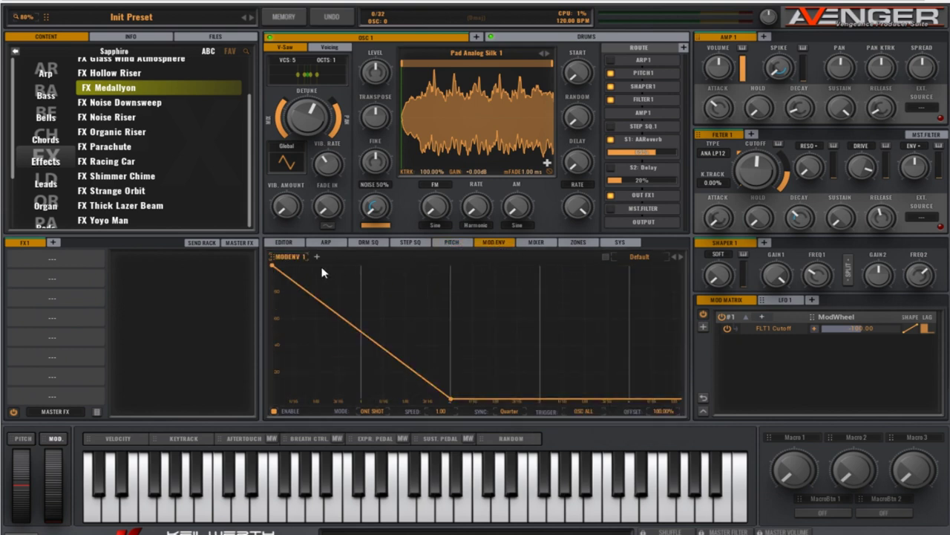
pyautogui.moveTo(276, 269)
pyautogui.moveTo(275, 270); pyautogui.dragTo(274, 399)
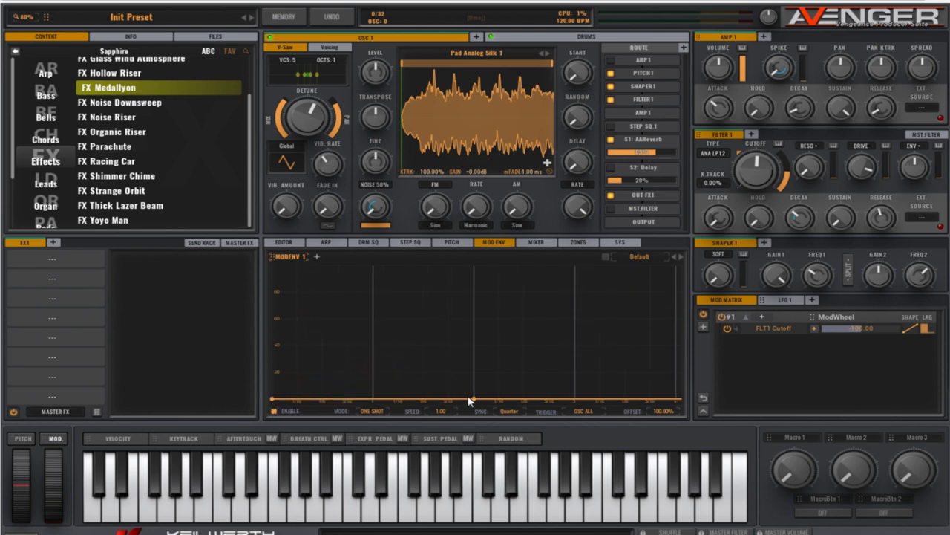
pyautogui.moveTo(473, 399); pyautogui.dragTo(705, 238)
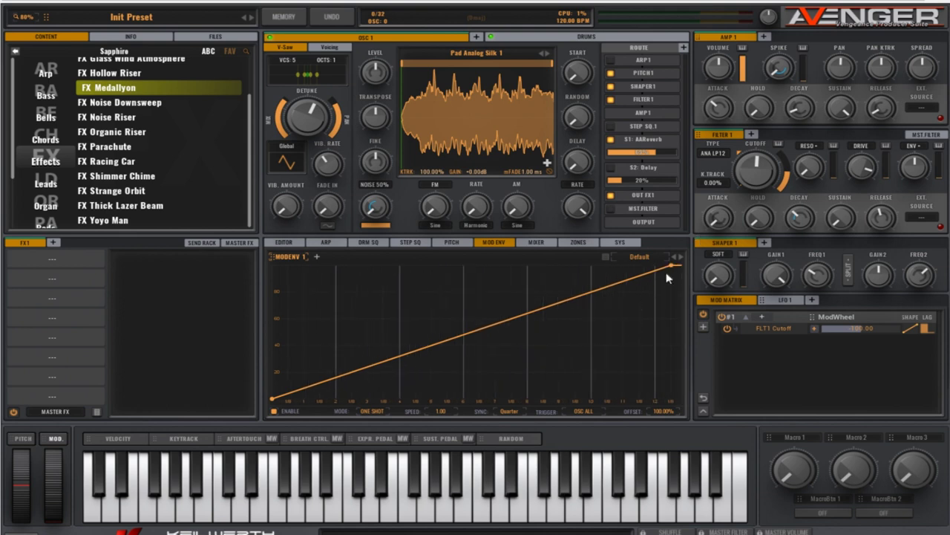
pyautogui.moveTo(672, 270); pyautogui.dragTo(661, 268)
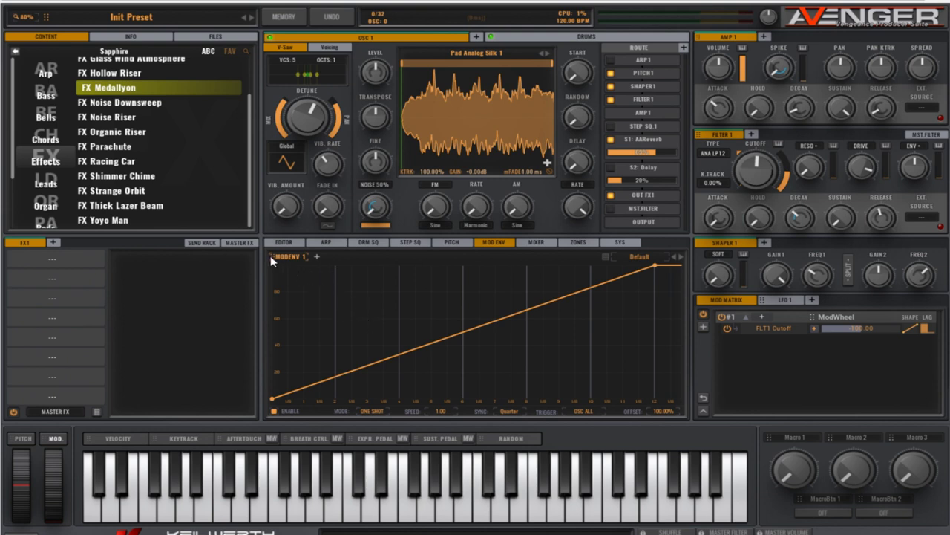
# Route MODENV 1 to the OSC1 FM knob at amount 100 and play a note.
pyautogui.moveTo(270, 256); pyautogui.dragTo(438, 212)
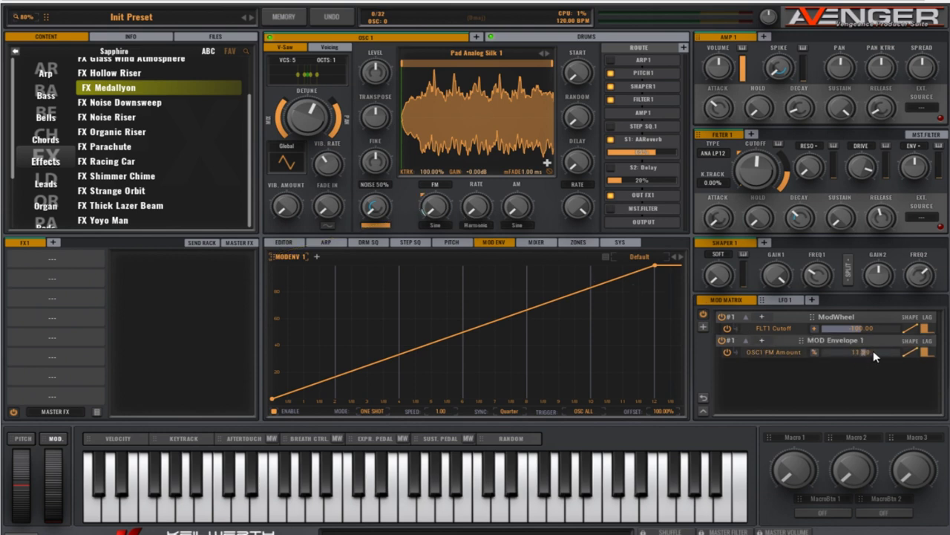
pyautogui.moveTo(880, 354); pyautogui.dragTo(910, 355)
pyautogui.click(499, 508)
# Assign MODENV 1 to VIB. AMOUNT and set the OSC1 VSaw VibAmount slot to about 49.65.
pyautogui.moveTo(273, 259); pyautogui.dragTo(286, 210)
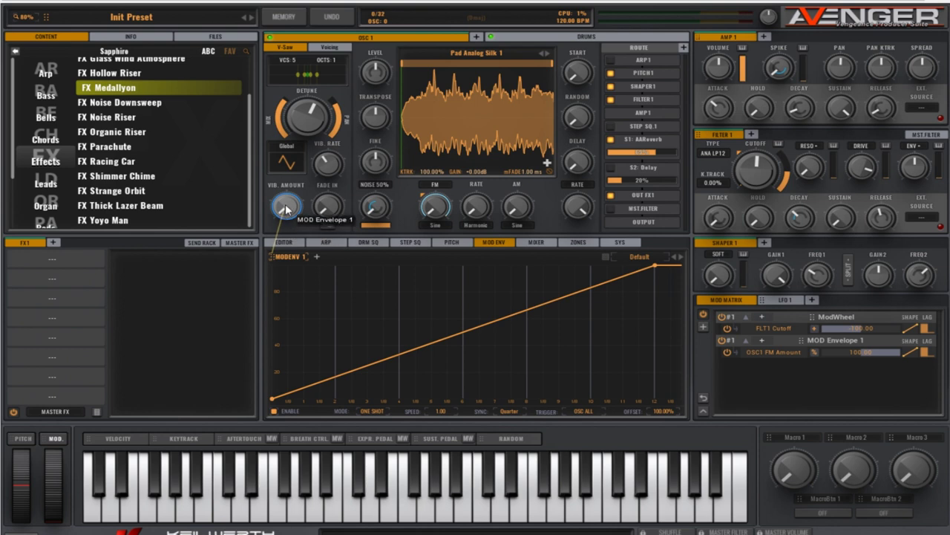
pyautogui.moveTo(286, 210); pyautogui.dragTo(287, 211)
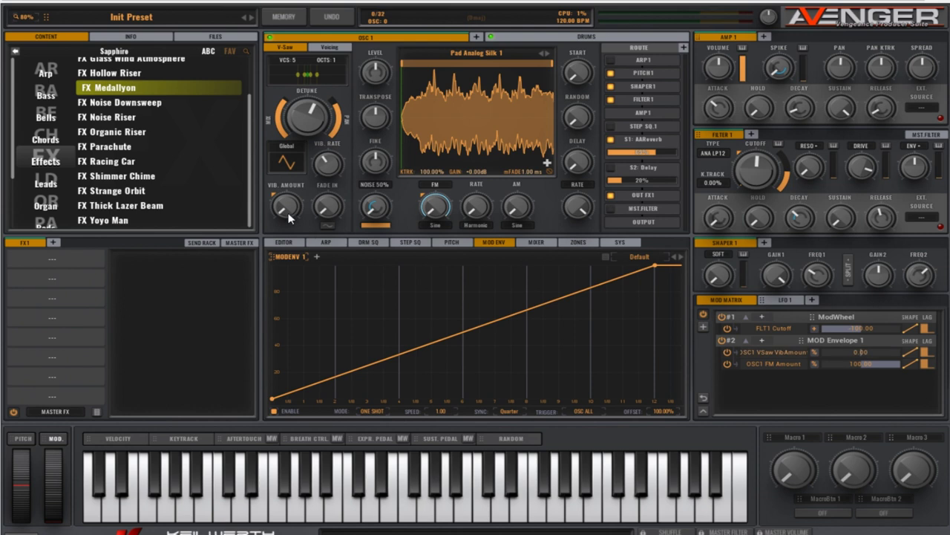
pyautogui.moveTo(659, 268)
pyautogui.moveTo(871, 350); pyautogui.dragTo(890, 358)
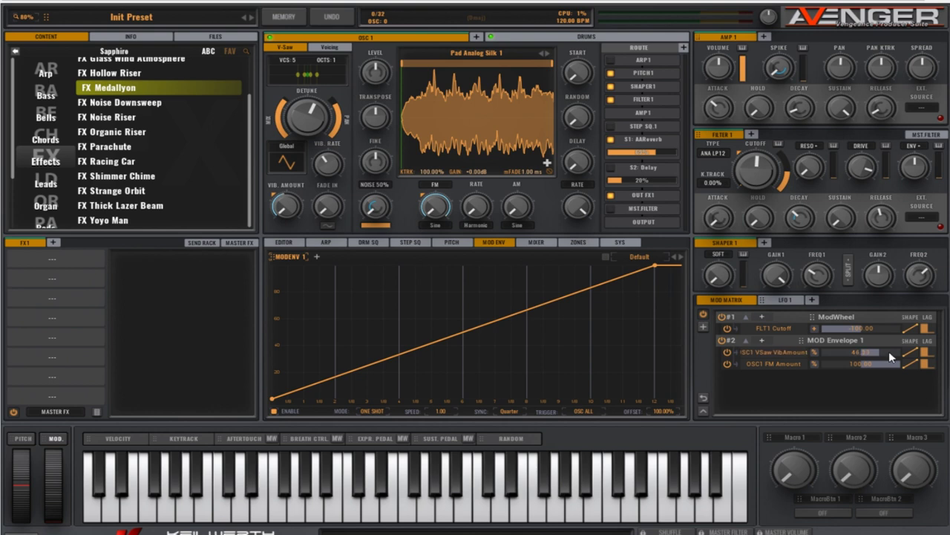
pyautogui.moveTo(891, 355); pyautogui.dragTo(891, 356)
# Show LFO 1 and assign it to the Filter 1 Cutoff knob.
pyautogui.click(786, 301)
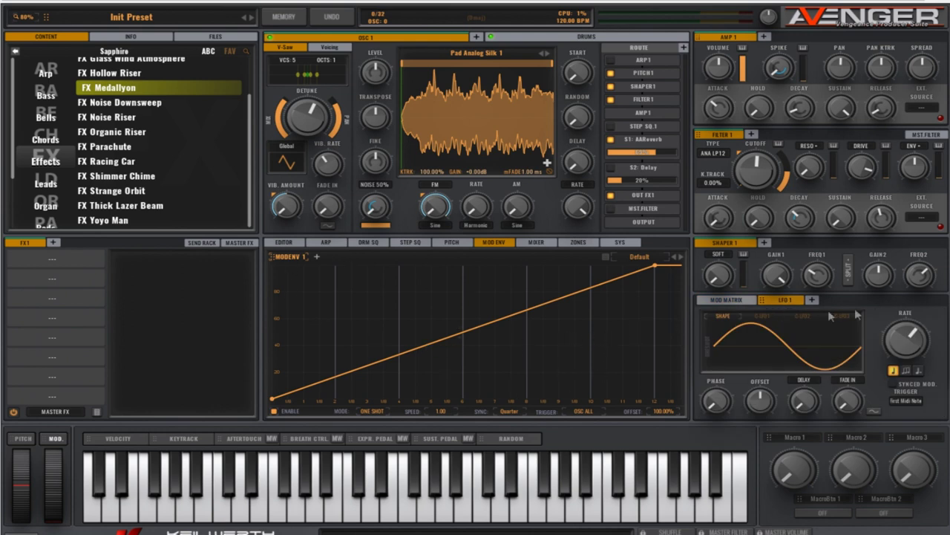
pyautogui.click(733, 302)
pyautogui.click(785, 300)
pyautogui.moveTo(764, 300); pyautogui.dragTo(754, 171)
# Set LFO 1's cutoff amount to about 30 in the Mod Matrix and play a note.
pyautogui.click(735, 297)
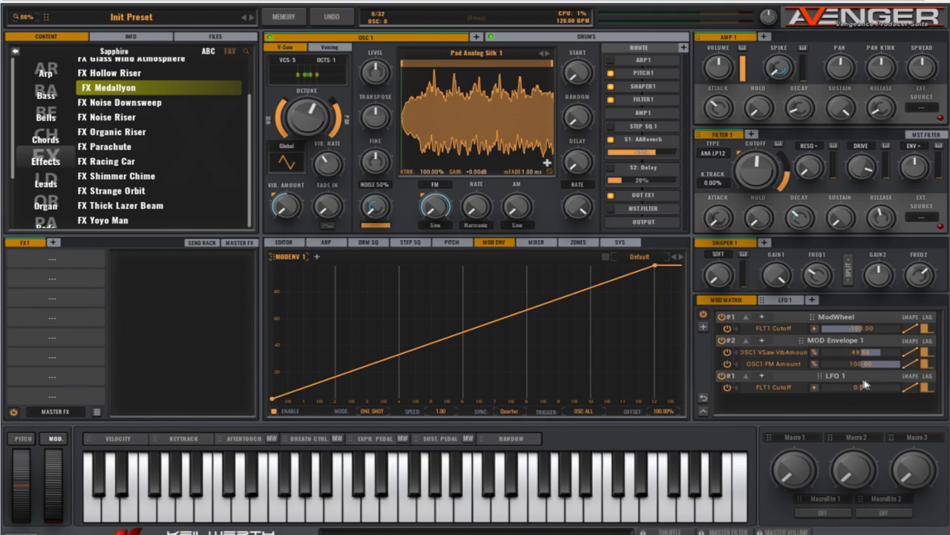
pyautogui.moveTo(863, 387); pyautogui.dragTo(877, 388)
pyautogui.click(497, 511)
# Show the LFO 1 settings in the lower-right panel instead of the modulation routing list.
pyautogui.click(785, 299)
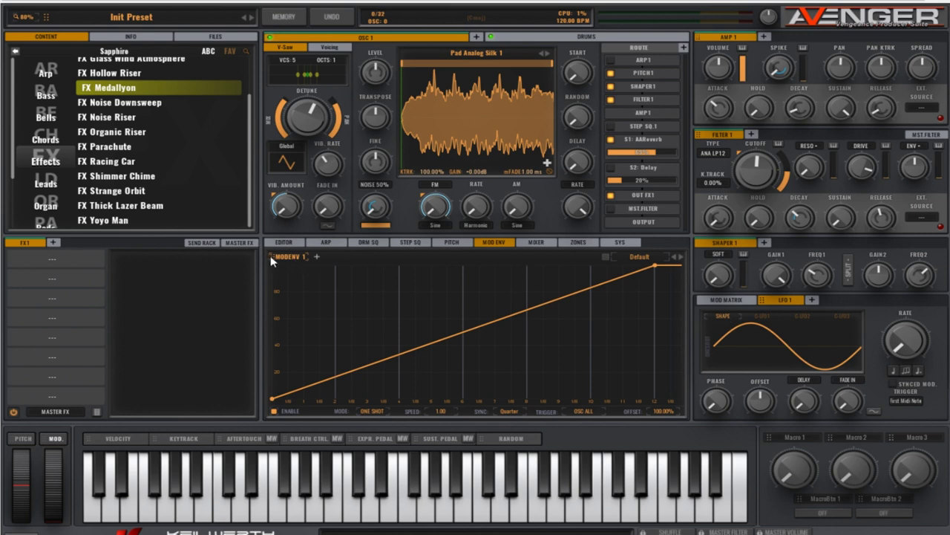
# Link MODENV 1 to LFO 1's Rate and turn the LFO's base rate down low.
pyautogui.moveTo(272, 260); pyautogui.dragTo(905, 343)
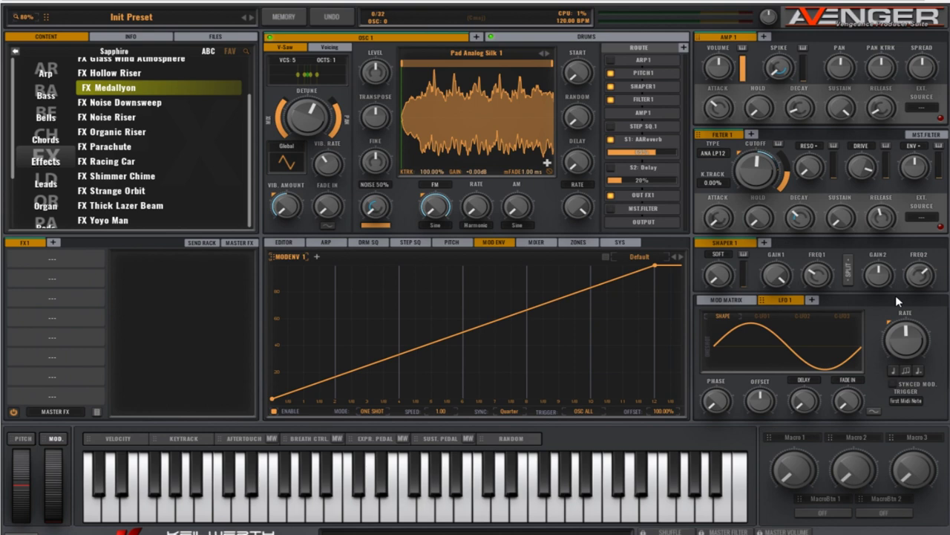
pyautogui.moveTo(904, 331); pyautogui.dragTo(919, 373)
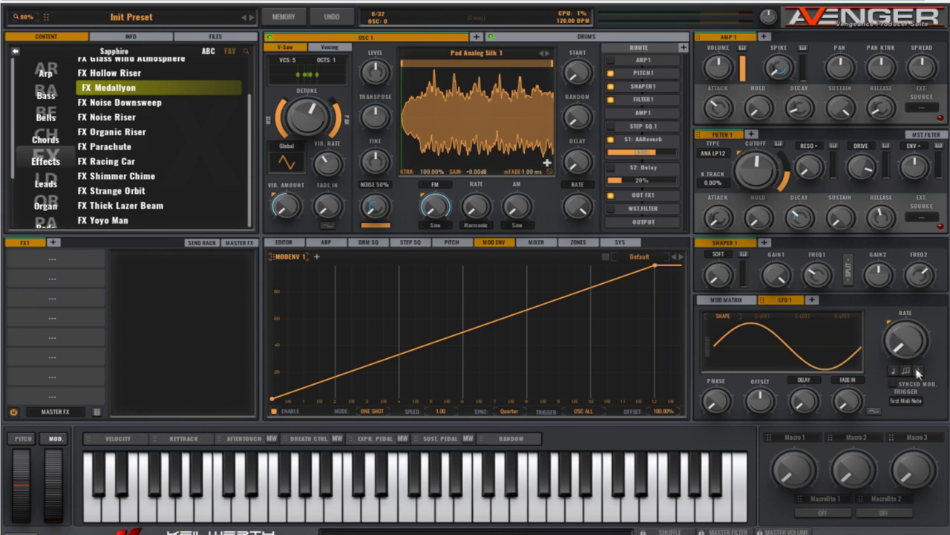
pyautogui.moveTo(896, 342)
pyautogui.mouseDown()
pyautogui.moveTo(900, 297)
pyautogui.moveTo(905, 351)
pyautogui.mouseUp()
# Set the LFO1 Rate modulation amount to about 49, then return to LFO 1 and audition a note.
pyautogui.click(737, 301)
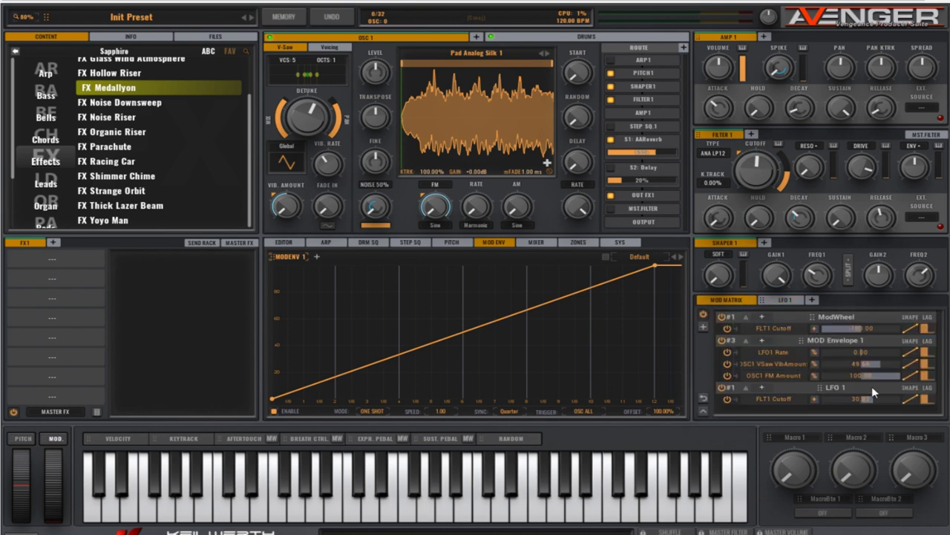
pyautogui.moveTo(836, 354); pyautogui.dragTo(888, 351)
pyautogui.click(786, 299)
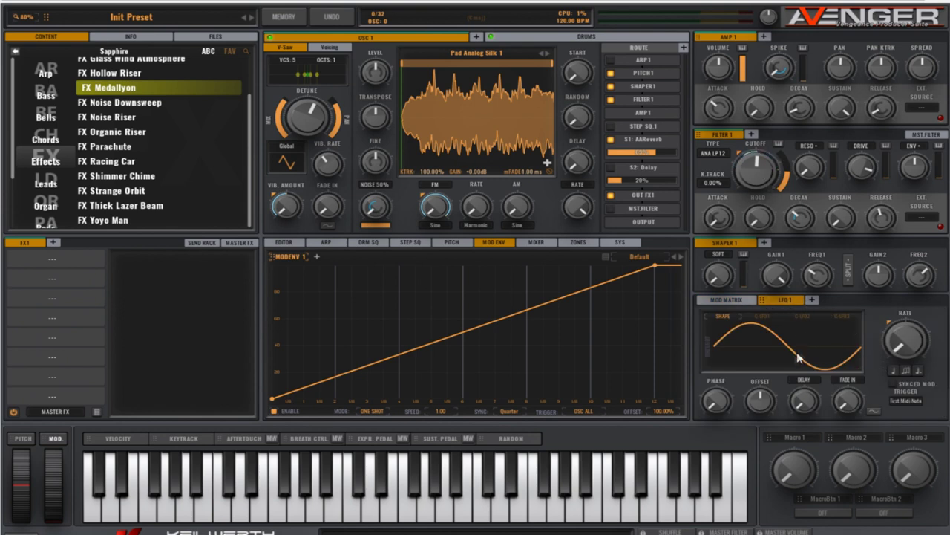
pyautogui.click(733, 300)
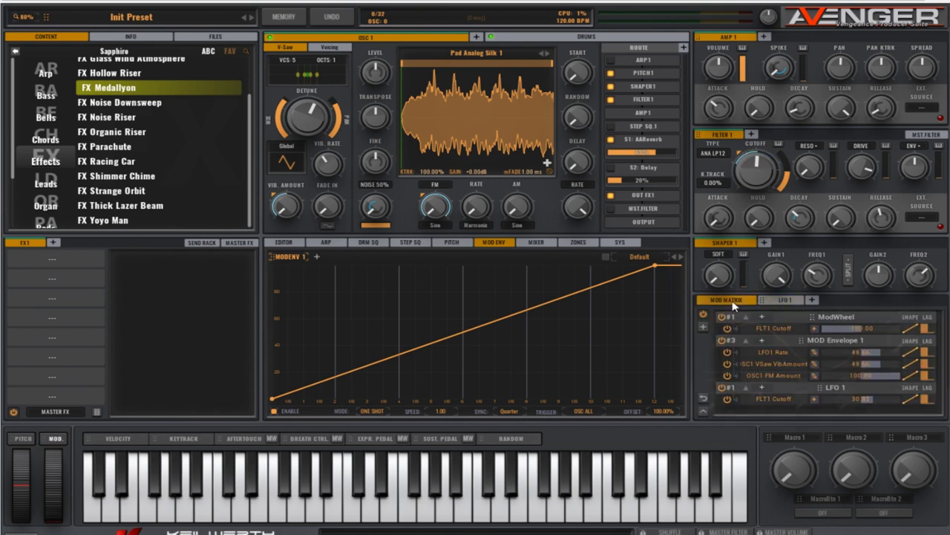
pyautogui.click(776, 301)
pyautogui.click(553, 496)
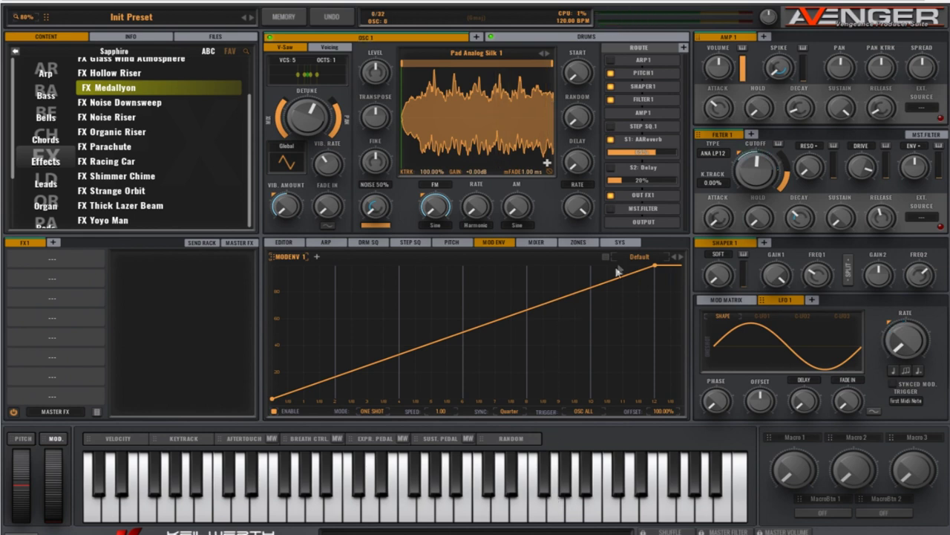
# Open the step-sequencer editor and dismiss its preset list without picking a pattern.
pyautogui.click(646, 127)
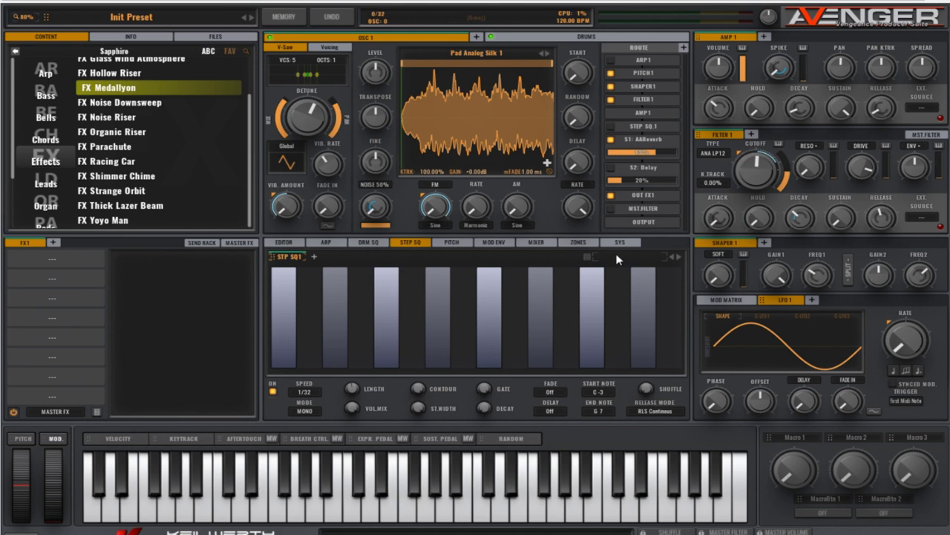
pyautogui.click(617, 258)
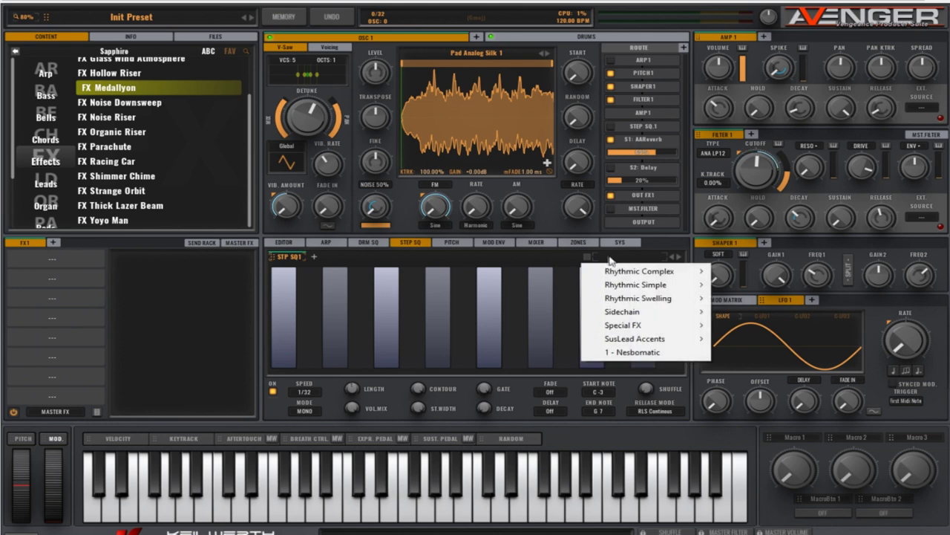
pyautogui.click(562, 256)
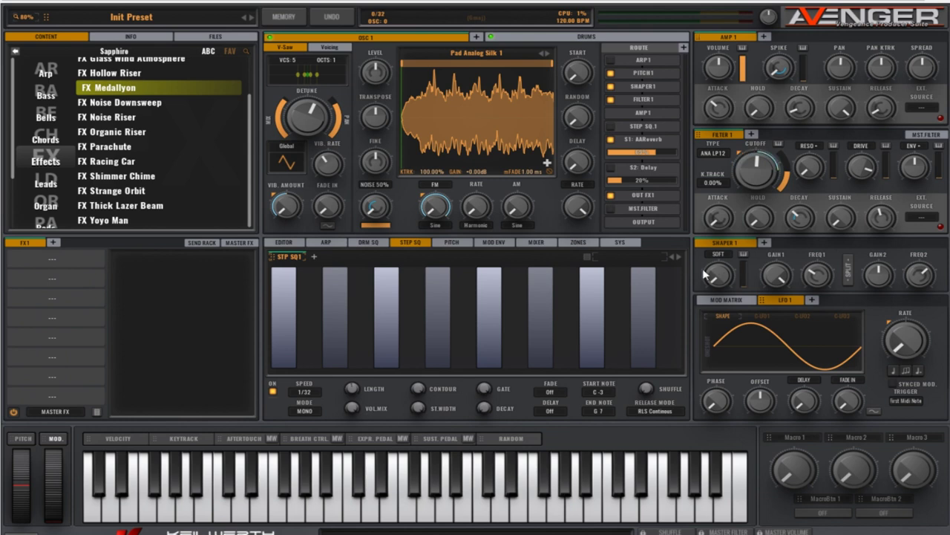
# Browse the gate pattern presets again, close them unchosen, and view MODENV 1's rising ramp.
pyautogui.click(616, 258)
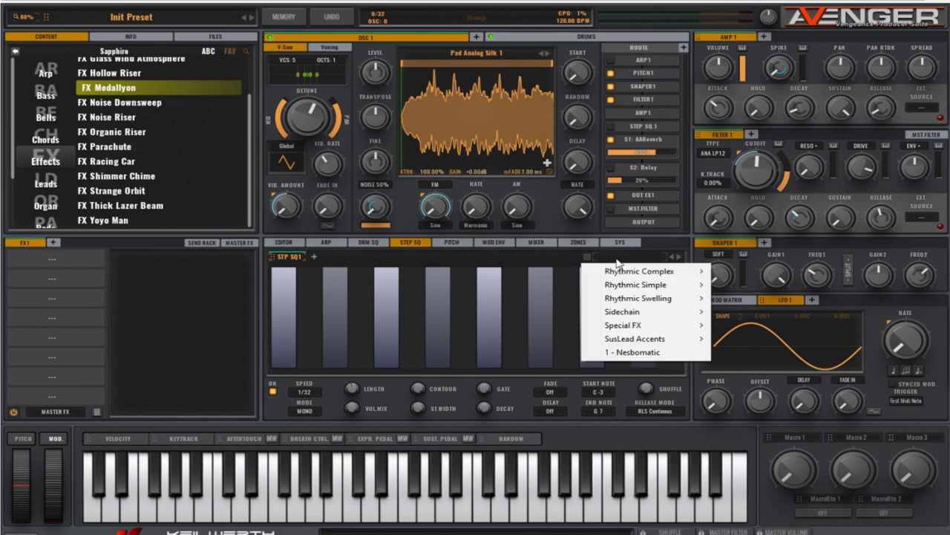
pyautogui.moveTo(643, 275)
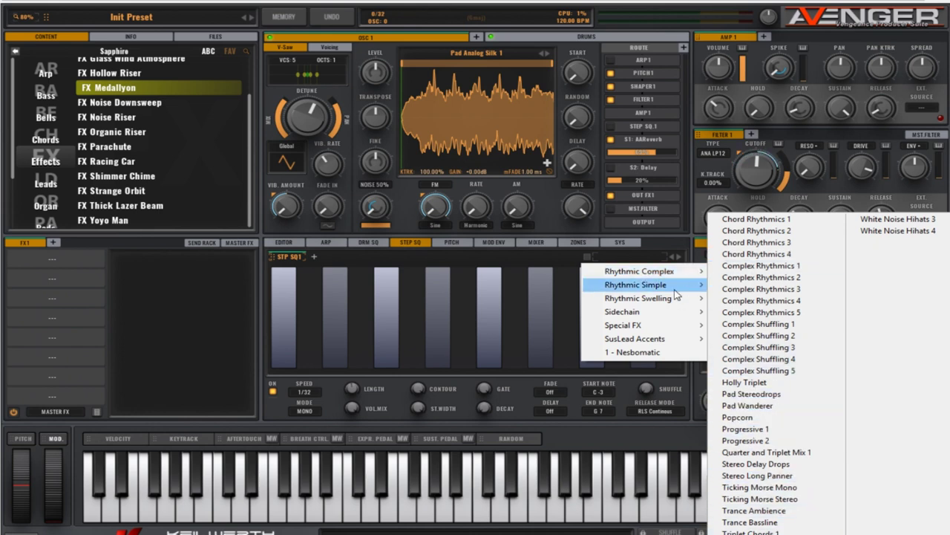
pyautogui.moveTo(677, 300)
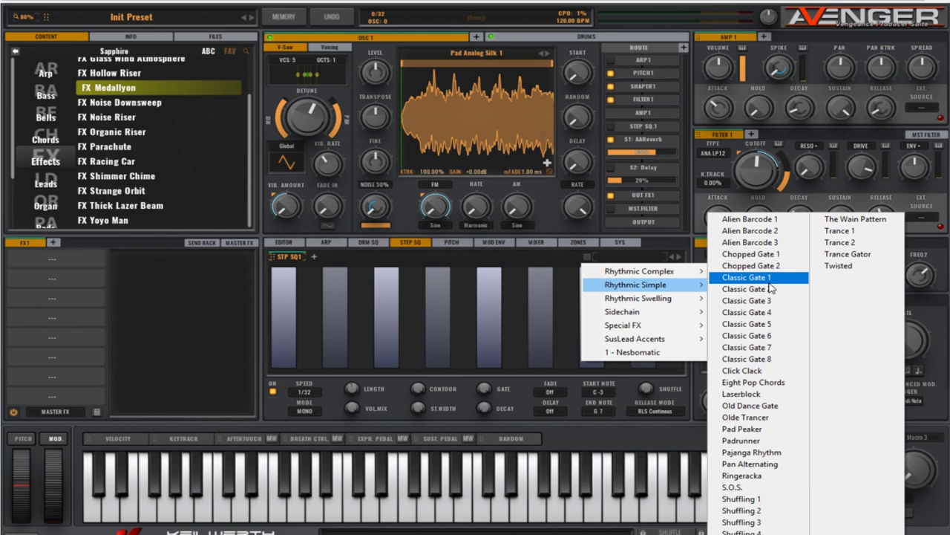
pyautogui.click(522, 401)
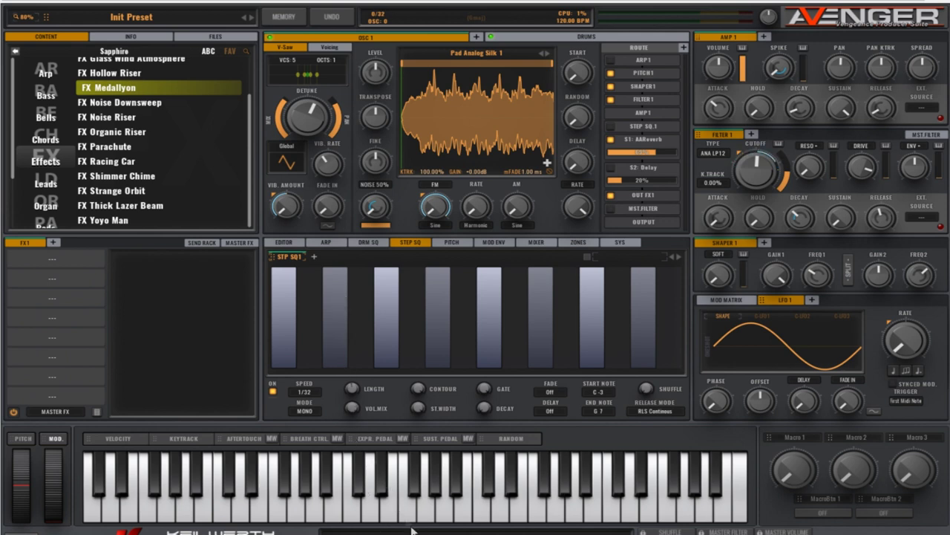
pyautogui.click(491, 242)
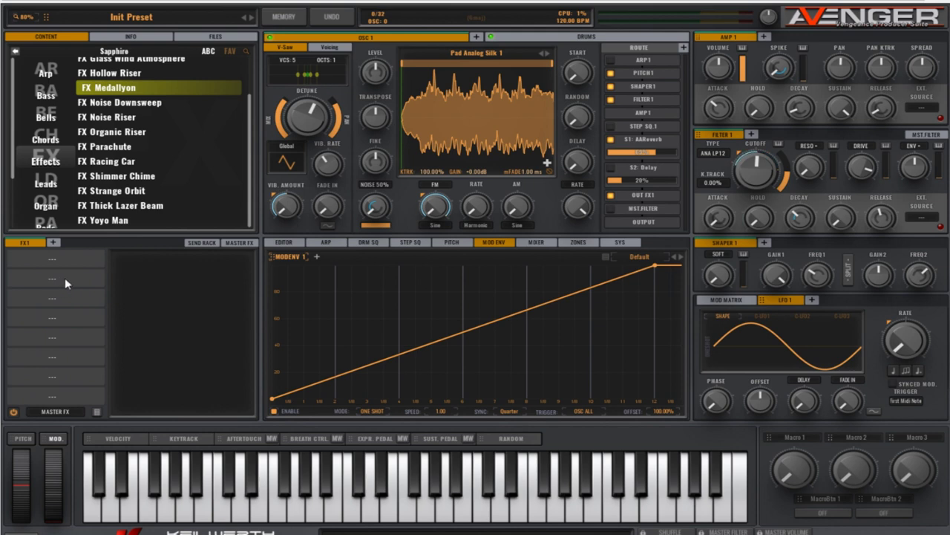
pyautogui.click(240, 242)
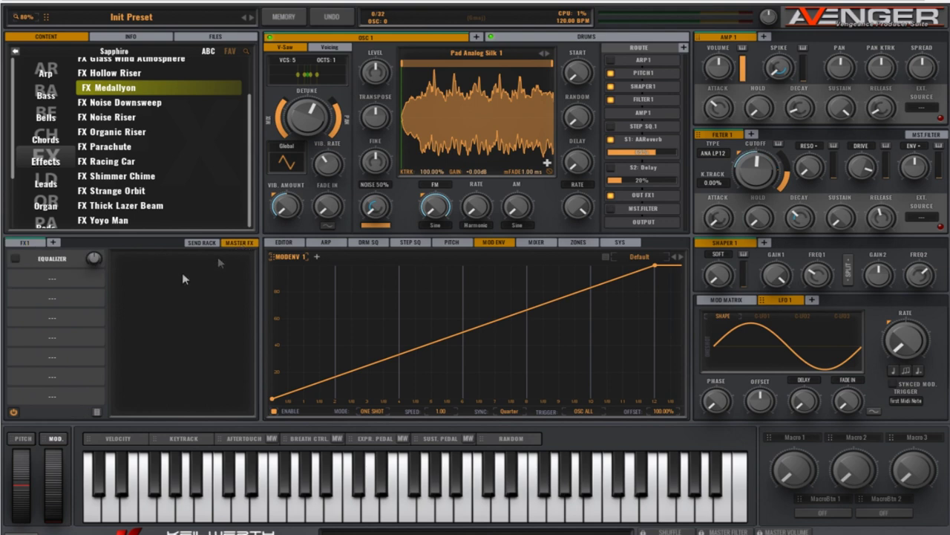
# Add an AA Vintage Phaser to an empty master FX slot and lower its mix to about 23.
pyautogui.click(67, 299)
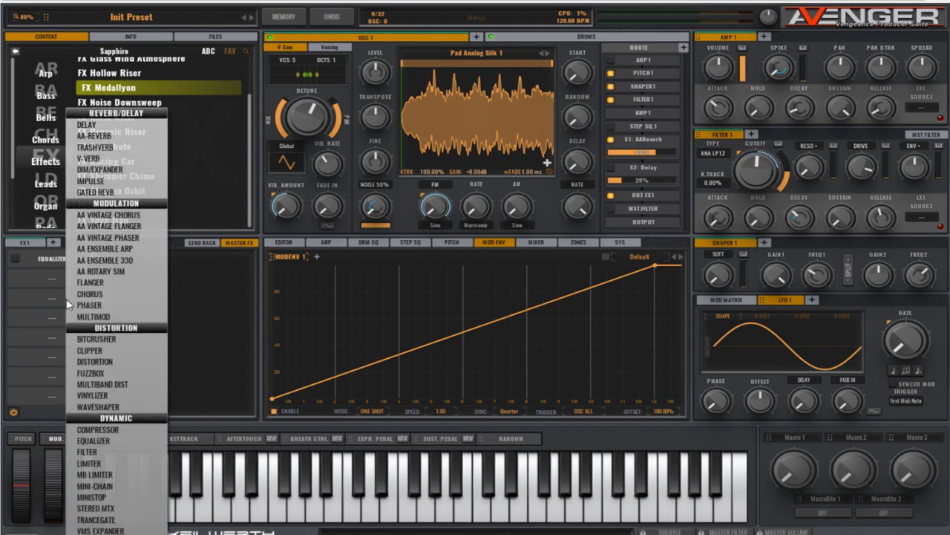
pyautogui.click(141, 239)
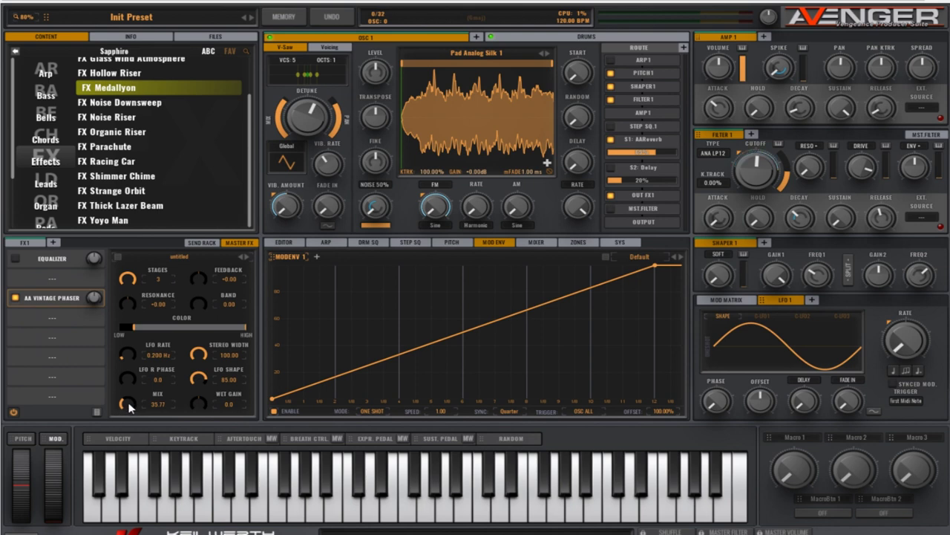
pyautogui.moveTo(127, 400); pyautogui.dragTo(147, 457)
# Route MODENV 1 to the phaser mix and raise its SLOT3 DryWet amount to 100.
pyautogui.moveTo(273, 259)
pyautogui.mouseDown()
pyautogui.moveTo(276, 275)
pyautogui.moveTo(242, 336)
pyautogui.moveTo(127, 405)
pyautogui.mouseUp()
pyautogui.click(737, 300)
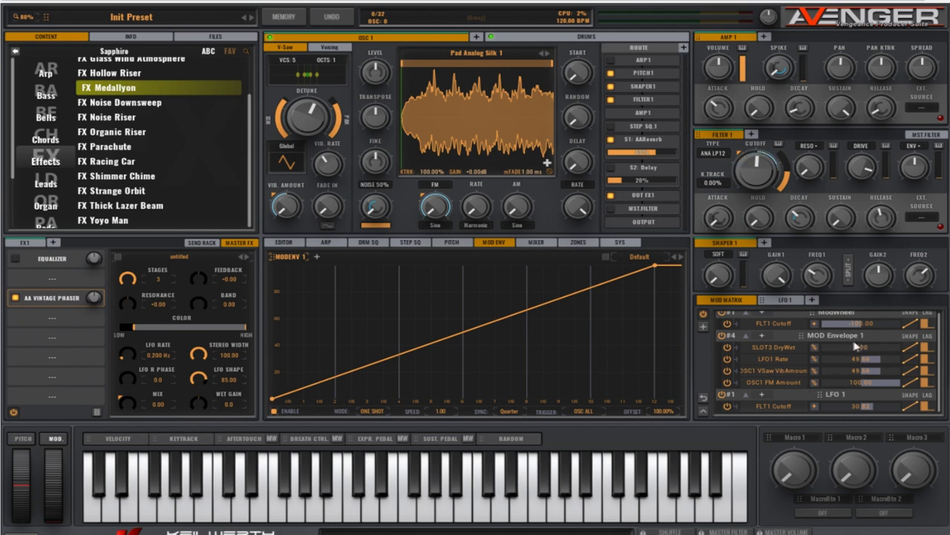
pyautogui.moveTo(856, 346); pyautogui.dragTo(916, 356)
pyautogui.click(502, 505)
# Browse OSC1's Wavetables with the search cleared, open Wavetables Octaves and load Pulse Morph Haas.
pyautogui.click(486, 53)
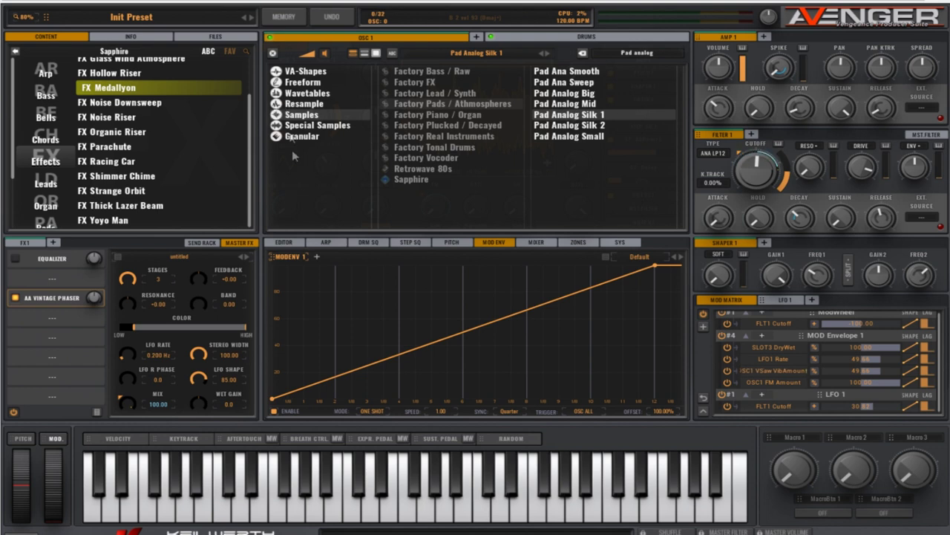
pyautogui.click(315, 95)
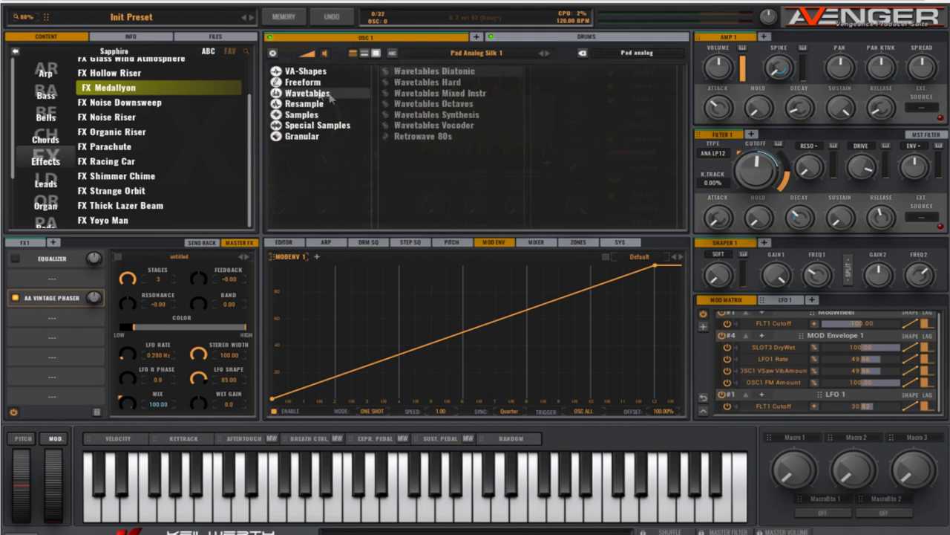
pyautogui.click(583, 53)
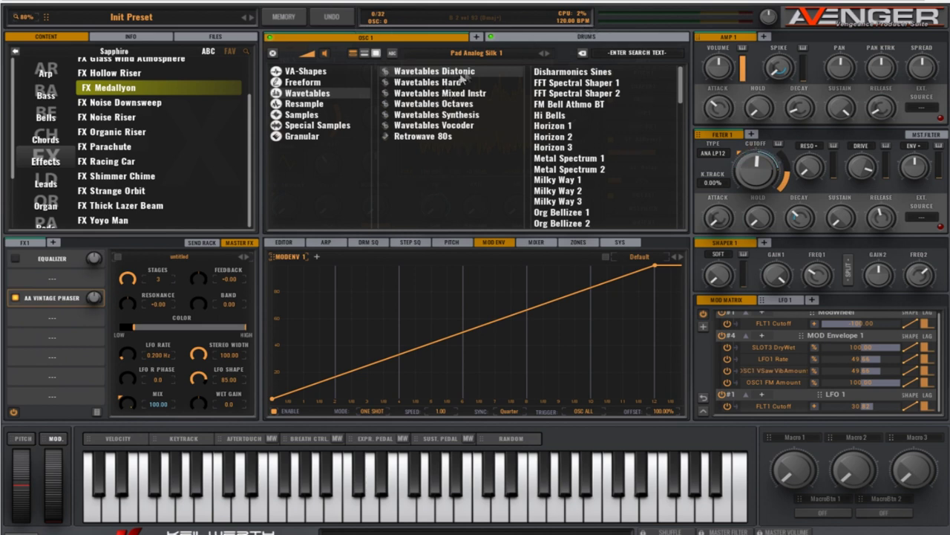
pyautogui.click(470, 106)
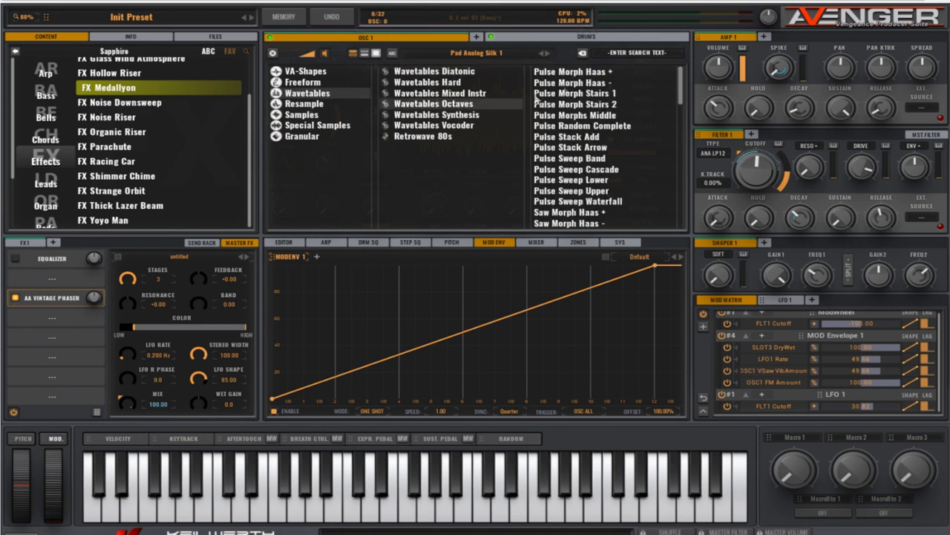
pyautogui.doubleClick(576, 77)
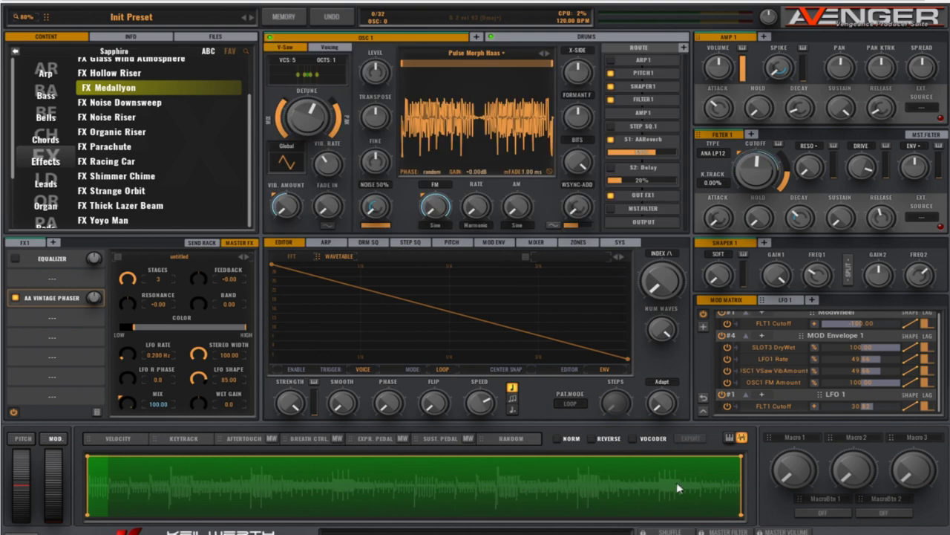
# Enable wavetable scanning on oscillator 1 and set its playback mode to Ping-Pong.
pyautogui.click(278, 369)
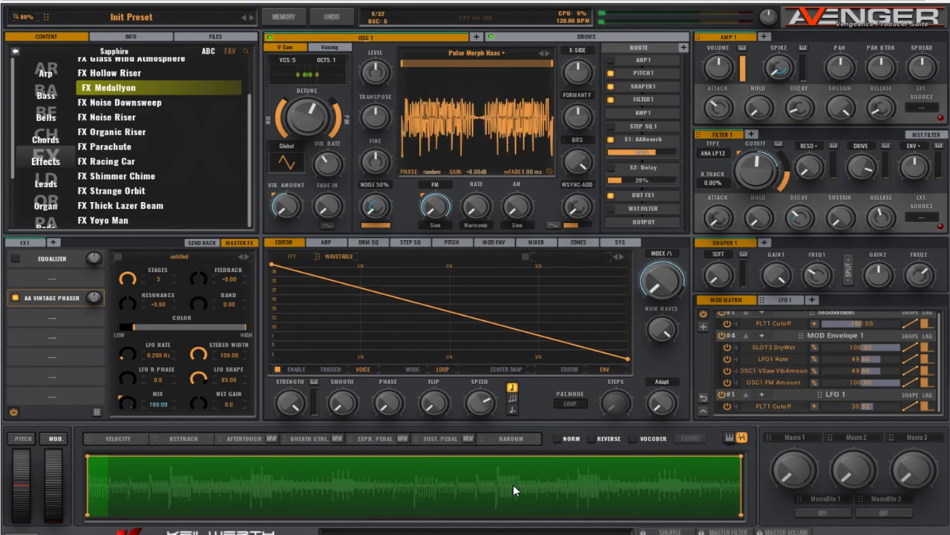
pyautogui.click(444, 370)
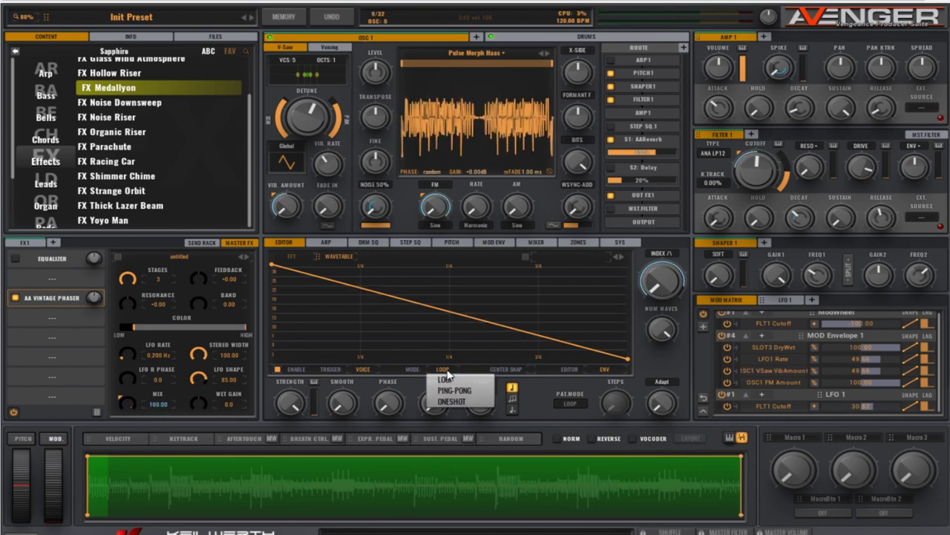
pyautogui.click(473, 391)
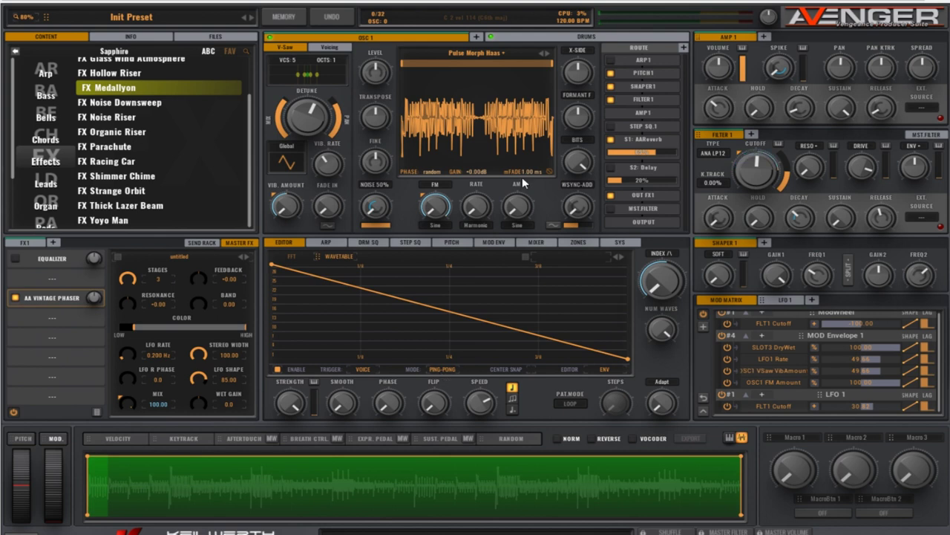
# Reopen oscillator 1's wave browser on the Samples category showing the Factory Bass samples.
pyautogui.click(488, 54)
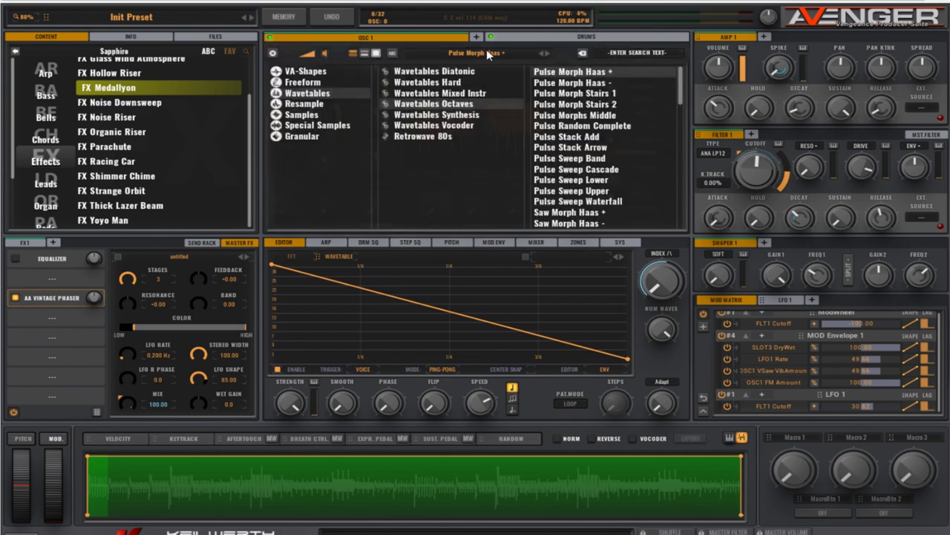
pyautogui.click(310, 117)
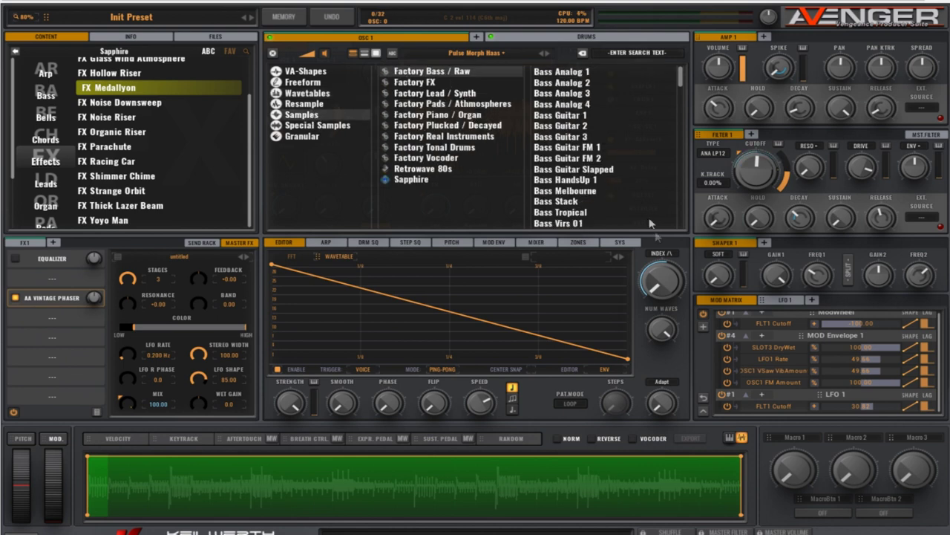